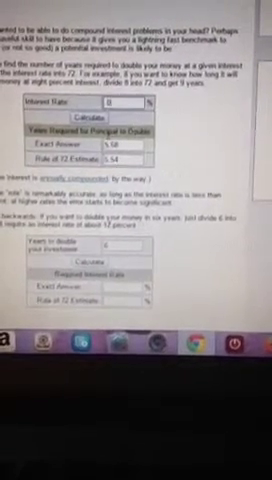
Step: Clear the previous value from the Interest Rate box
key(BackSpace)
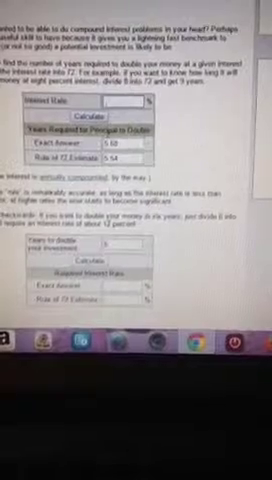
text(12.2)
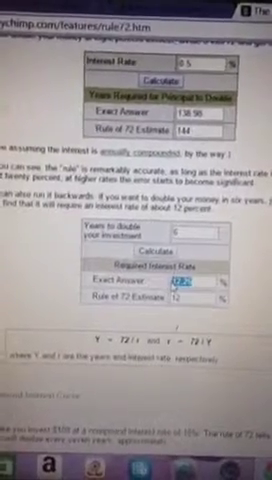
Step: Select the 0.5 interest rate so it can be replaced with 15.99
double_click(187, 61)
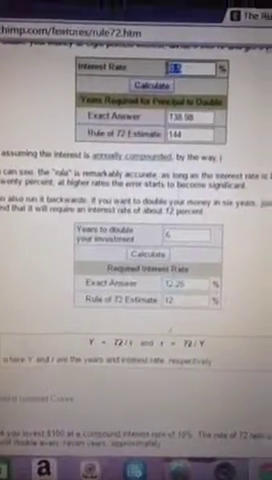